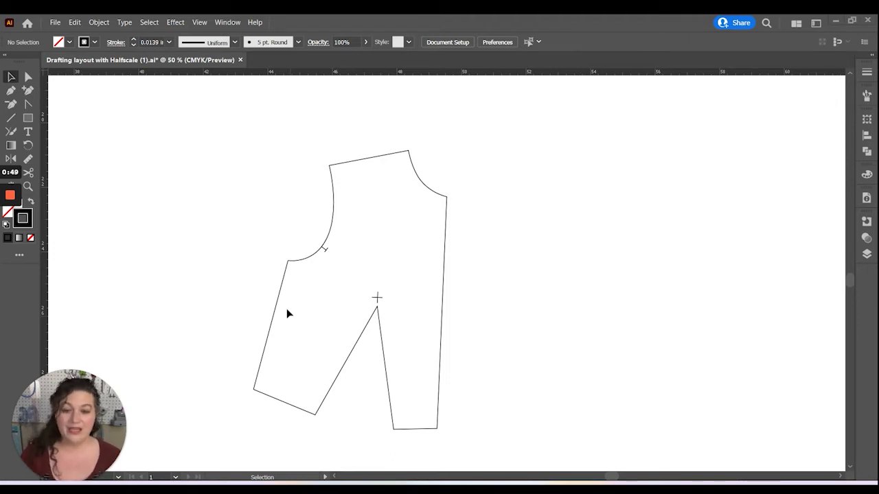
- Ungroup the bodice pattern pieces and clear the selection
click(445, 317)
right_click(386, 309)
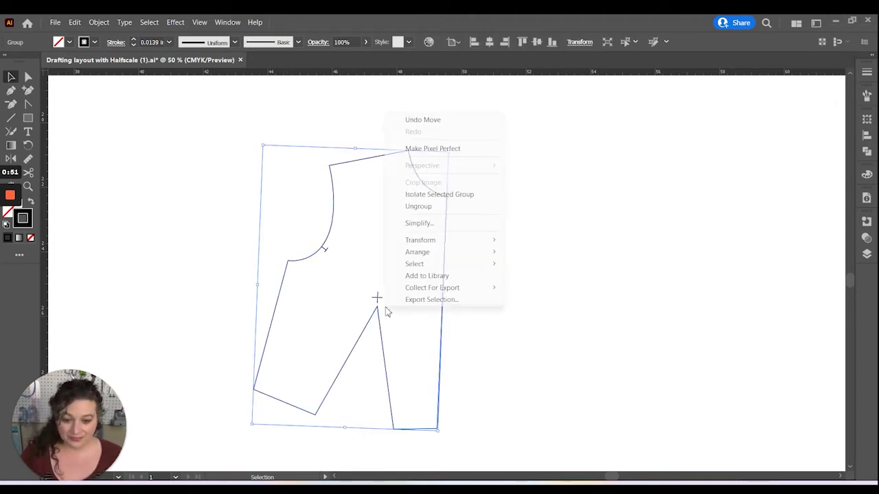
click(443, 206)
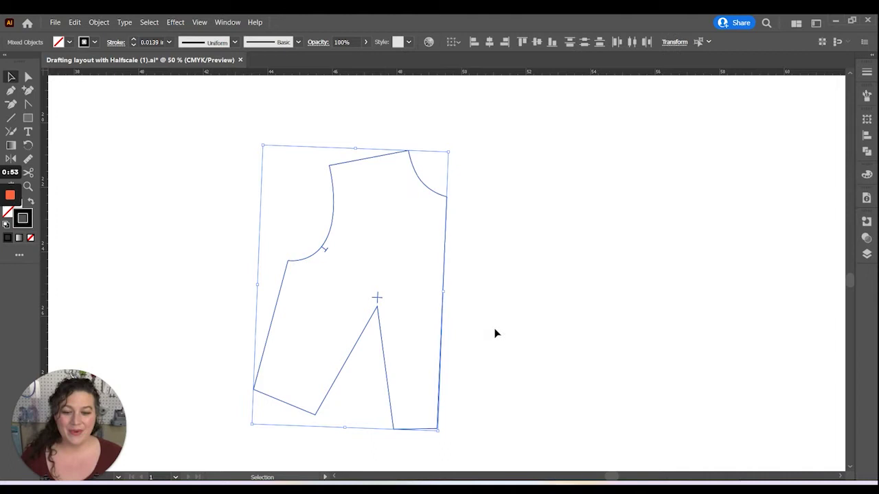
click(508, 329)
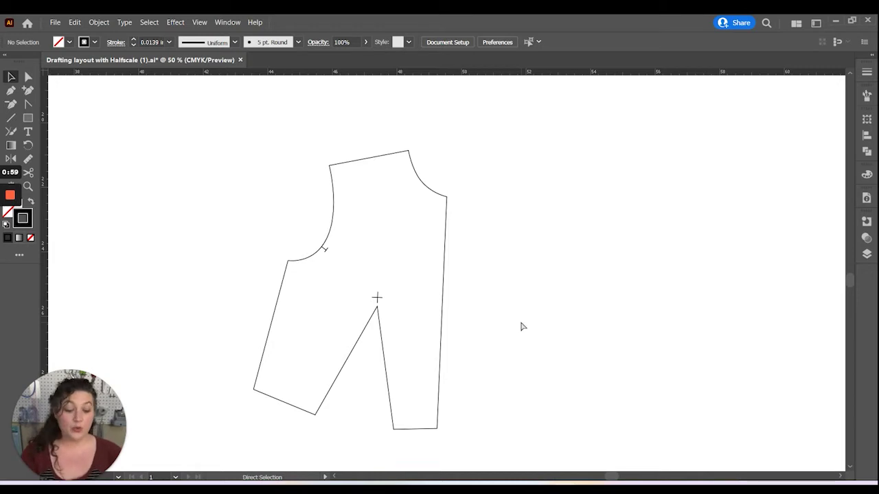
- Zoom in on the bodice and select its outline path
key(ctrl+plus)
scroll(521, 327, down, 1)
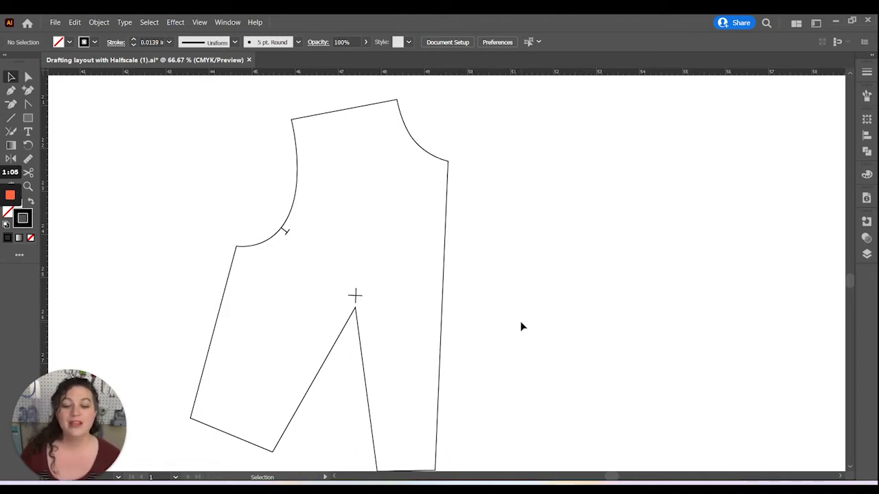
click(441, 340)
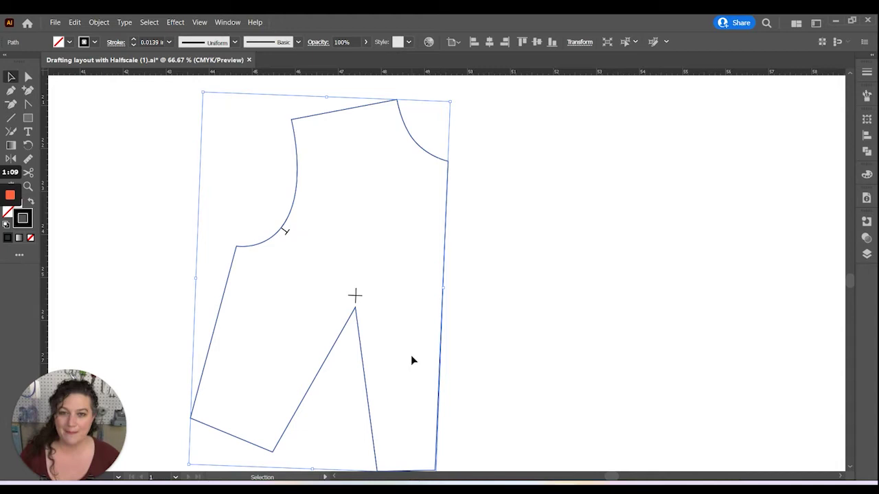
- Add an anchor on the left side seam and draw a roughly 3.05 in line from it to the bust point
key(plus)
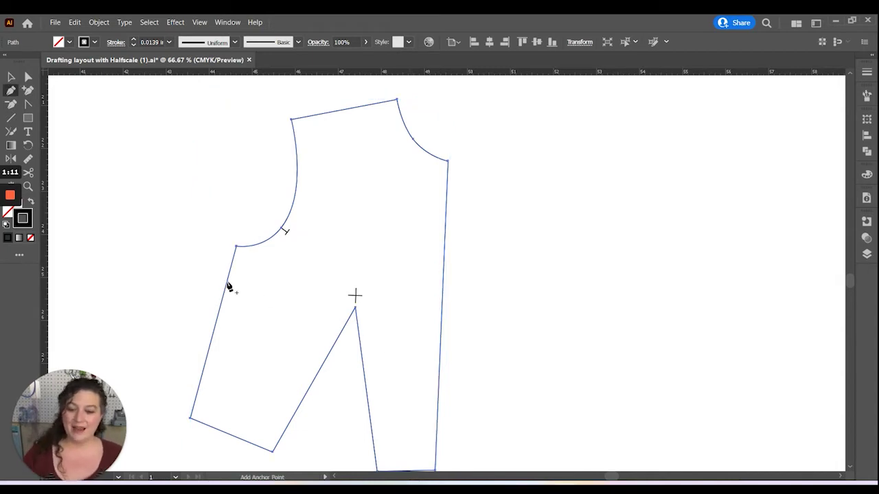
click(228, 278)
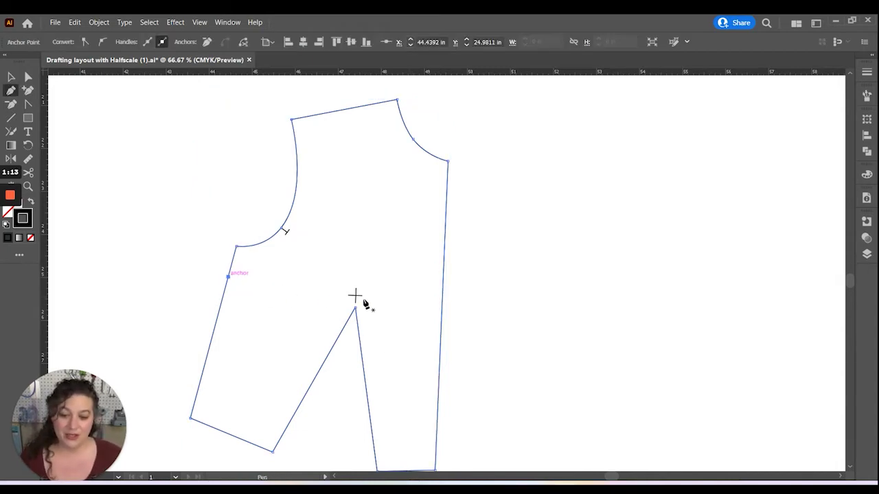
click(227, 276)
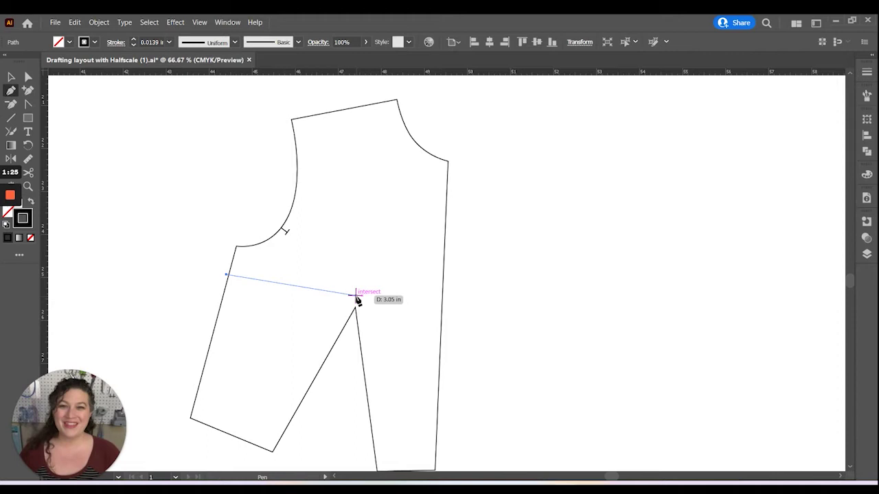
click(356, 296)
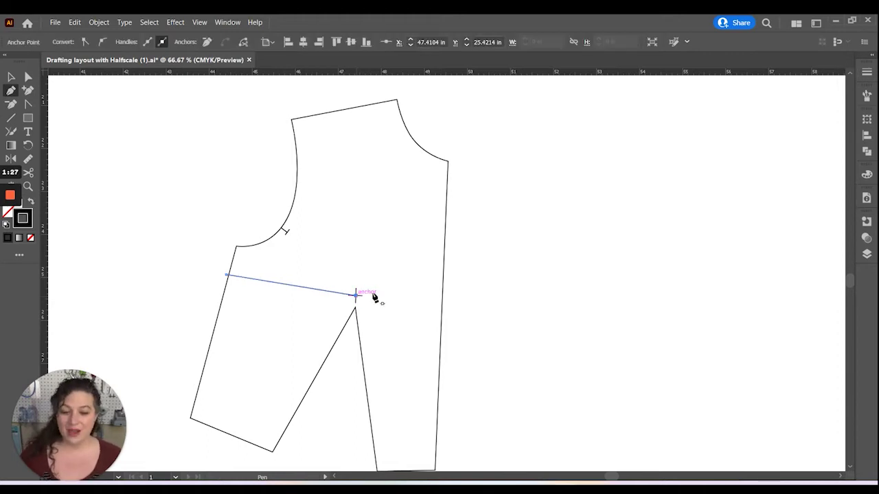
key(v)
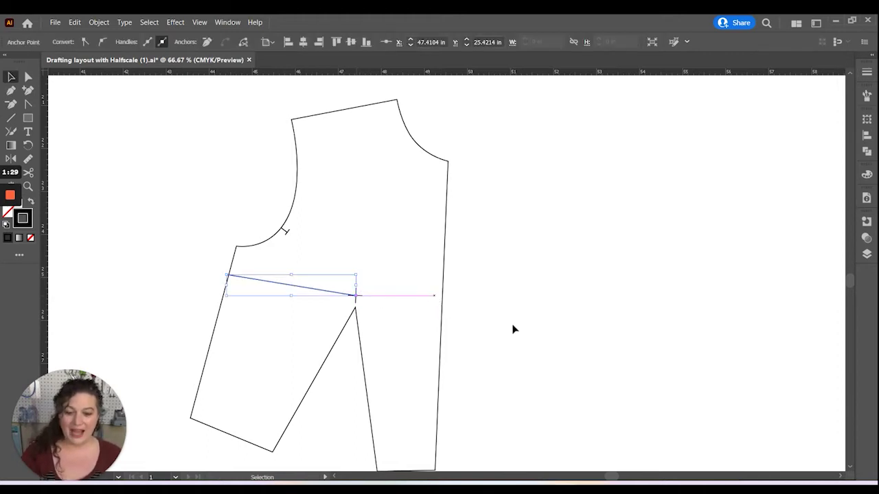
click(518, 330)
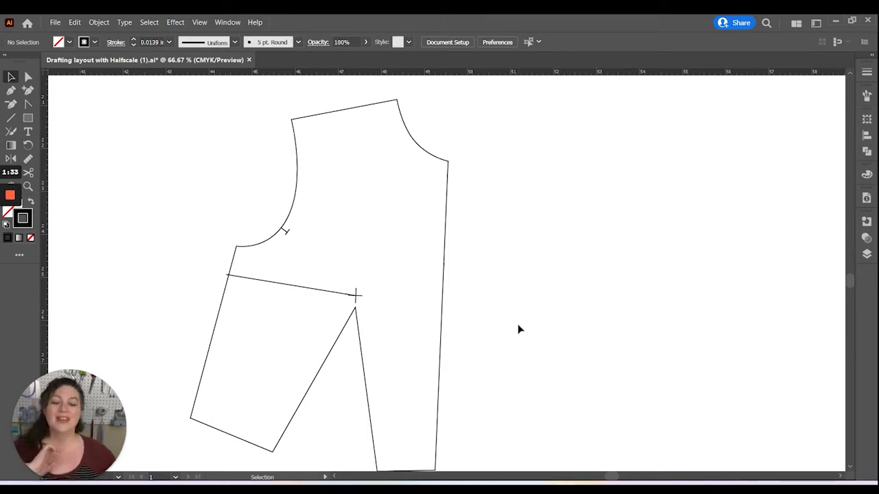
- Drag the under-bust dart's apex anchor up to meet the bust point
key(a)
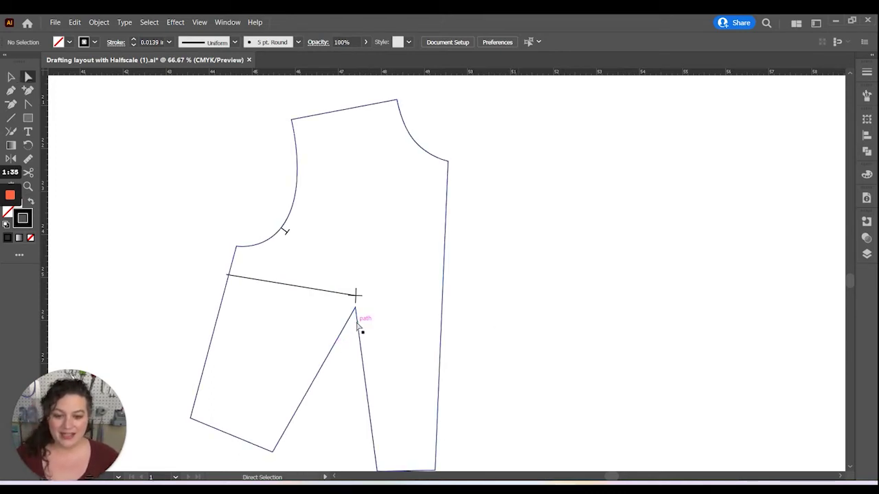
click(355, 314)
drag(356, 310, 356, 295)
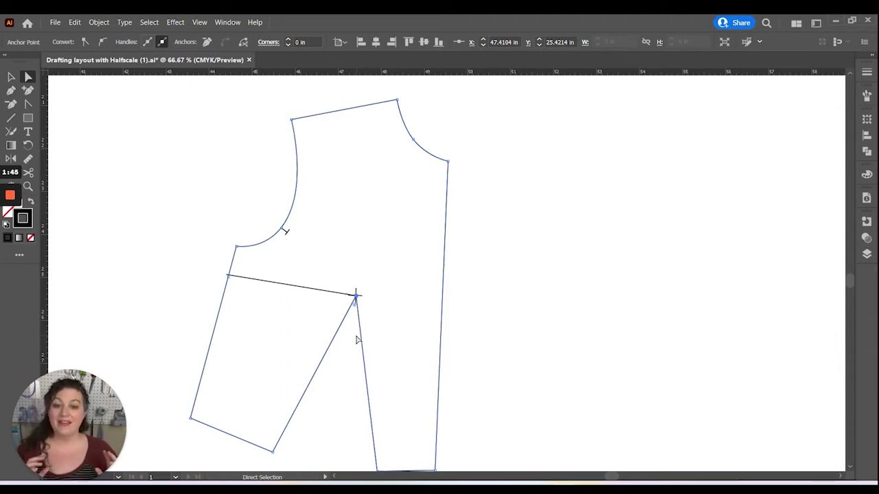
scroll(348, 363, down, 1)
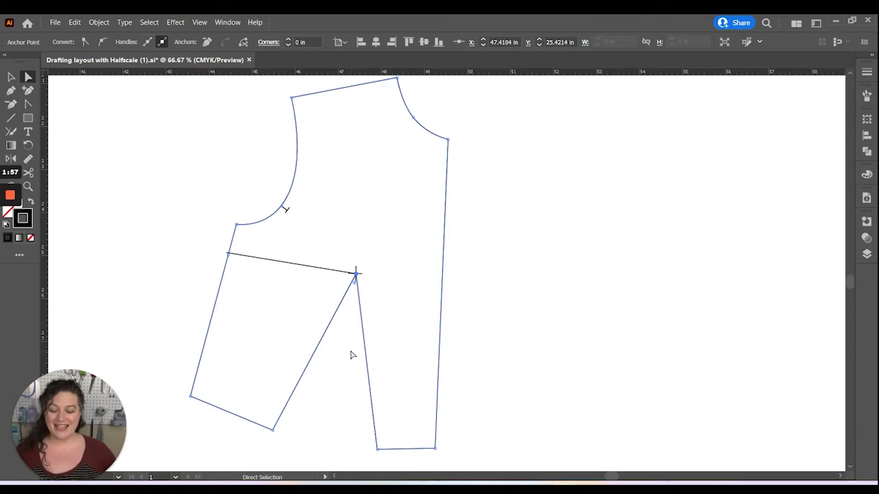
- Cut the bodice outline with Scissors at the side-seam anchor
key(c)
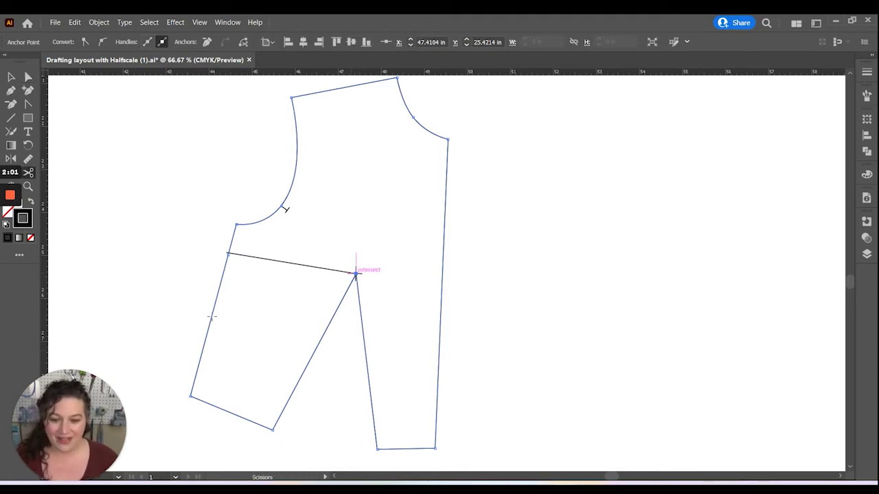
click(228, 253)
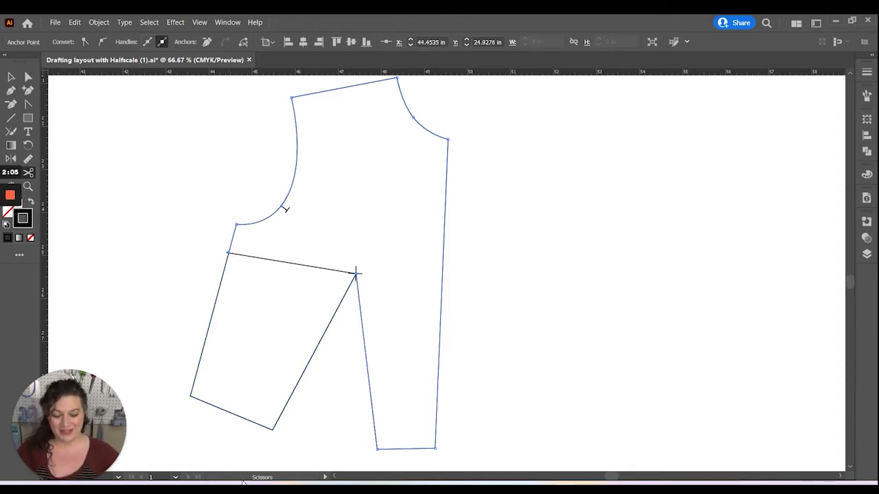
key(v)
click(164, 417)
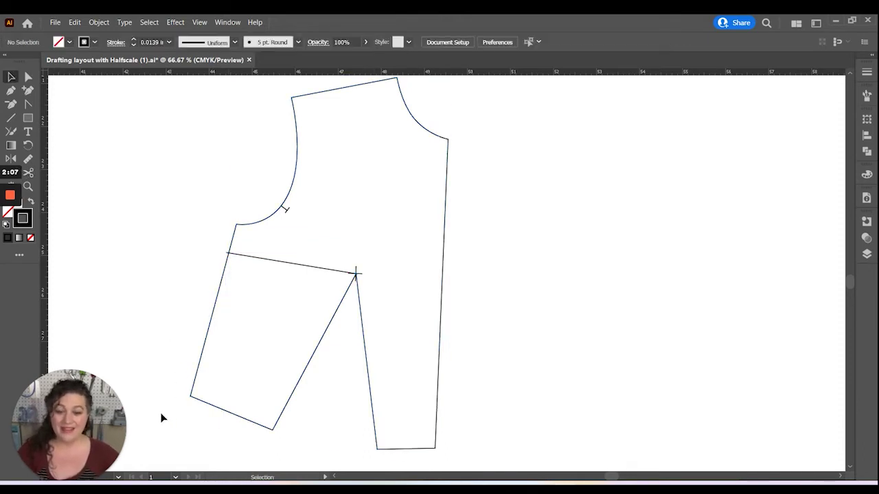
- Rotate the lower side panel about the bust point to close the waist dart
click(202, 357)
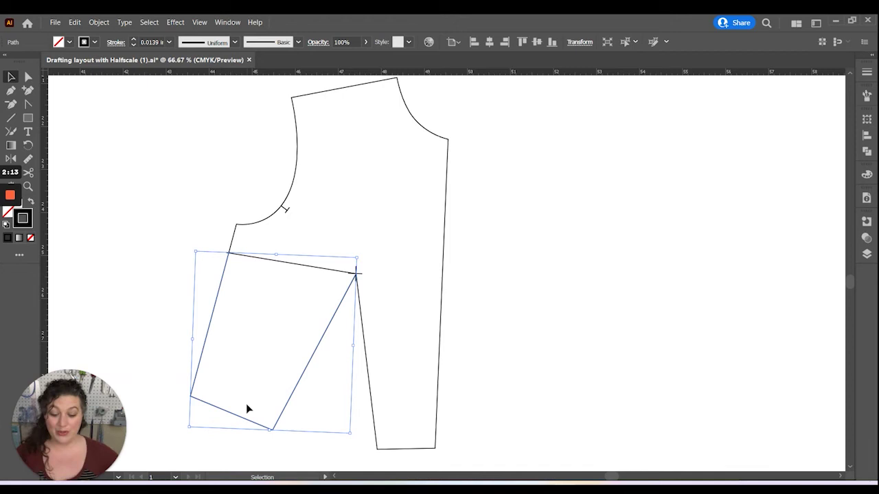
key(r)
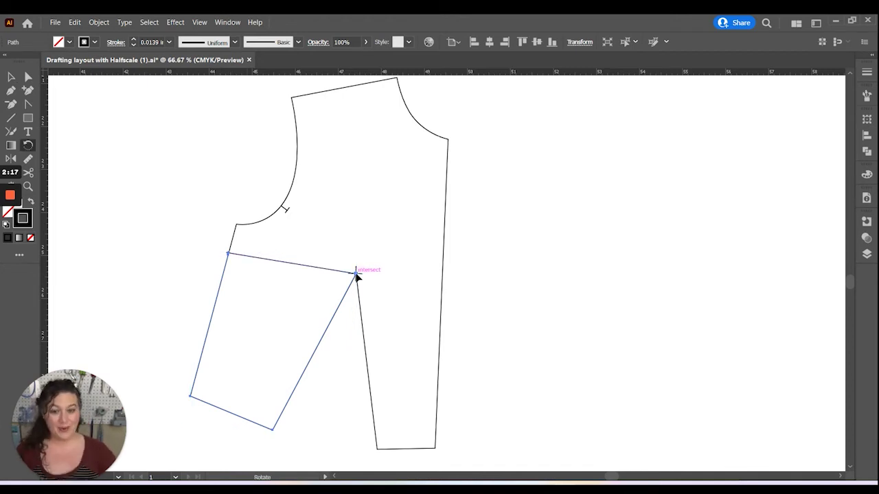
drag(276, 424, 377, 437)
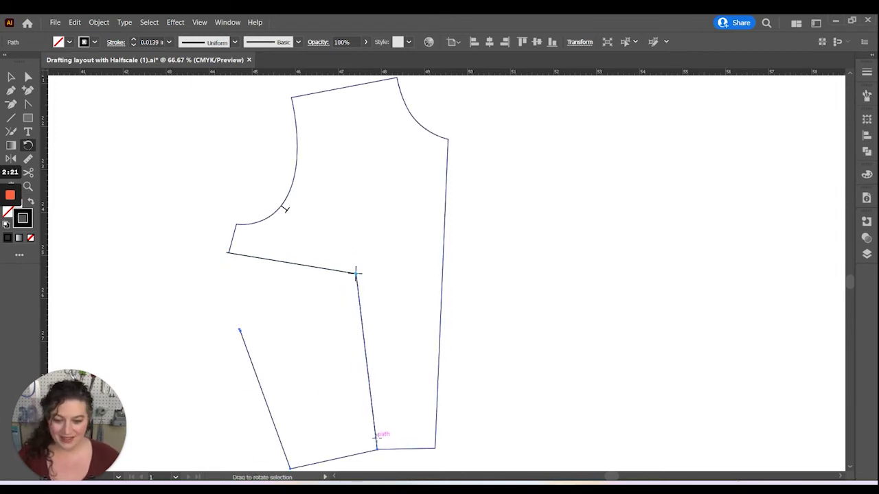
scroll(377, 437, down, 2)
scroll(377, 435, up, 1)
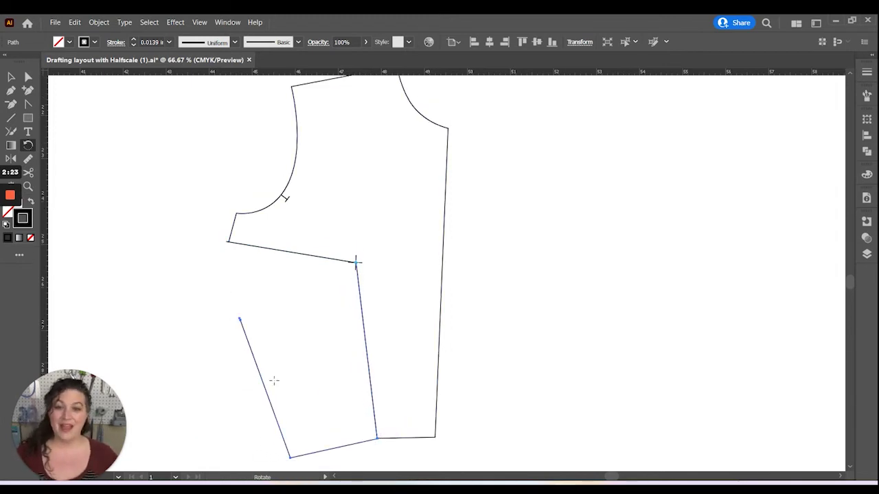
- Draw a path continuing the open panel edge to the bust point
key(p)
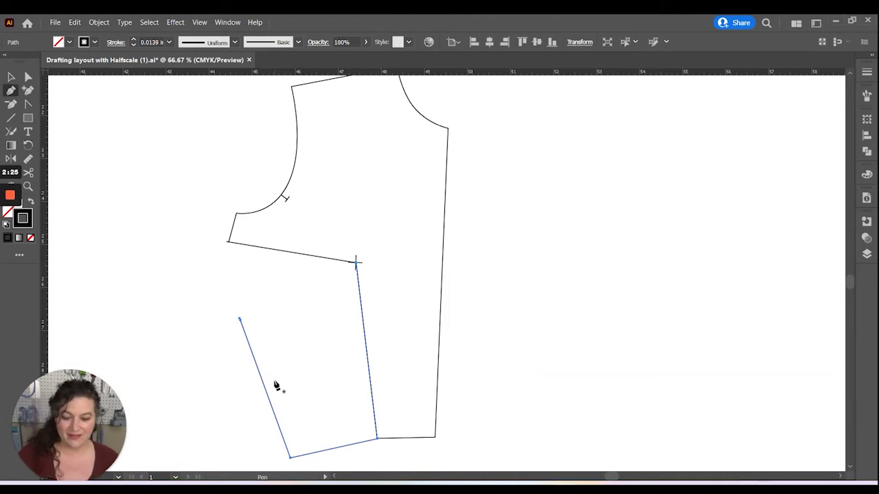
click(239, 319)
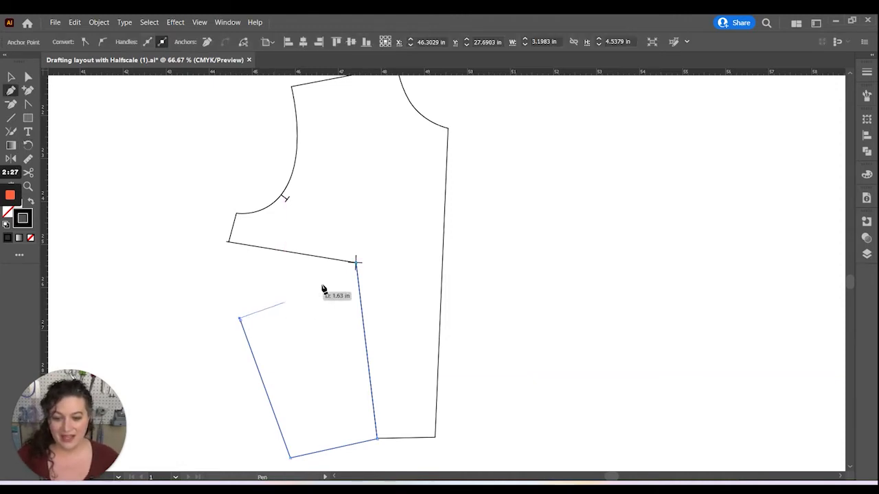
click(356, 262)
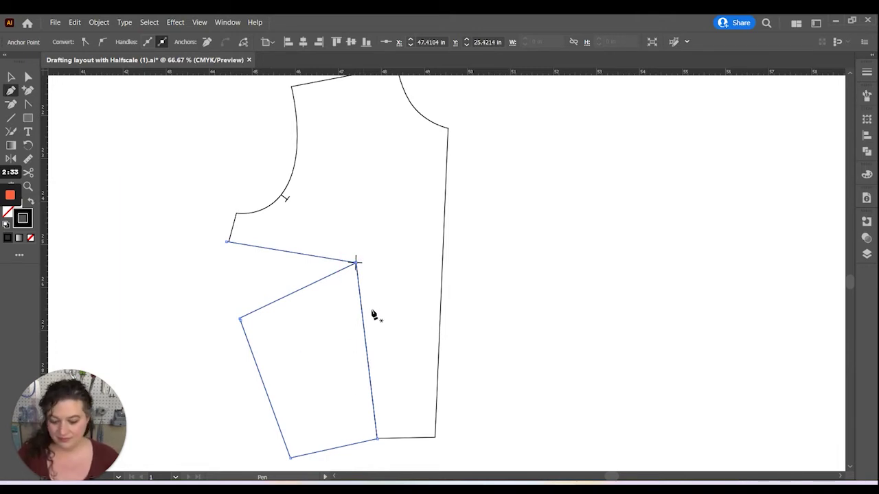
key(v)
click(391, 273)
- Select the two open edge ends at the side dart point and join them as a corner
key(ctrl+equal)
key(ctrl+equal)
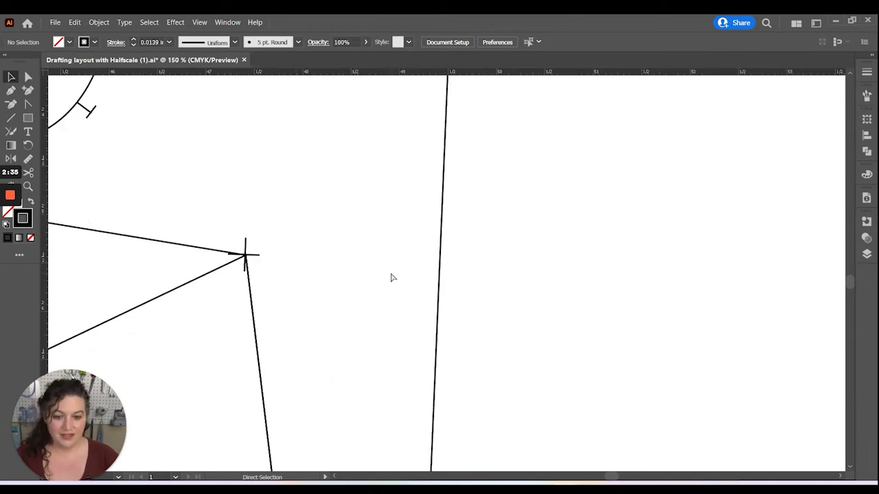
drag(382, 275, 533, 308)
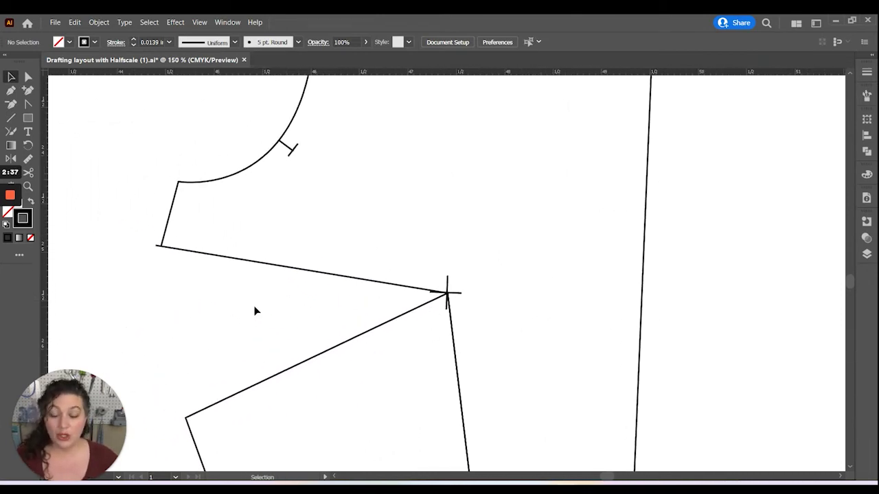
click(155, 248)
key(a)
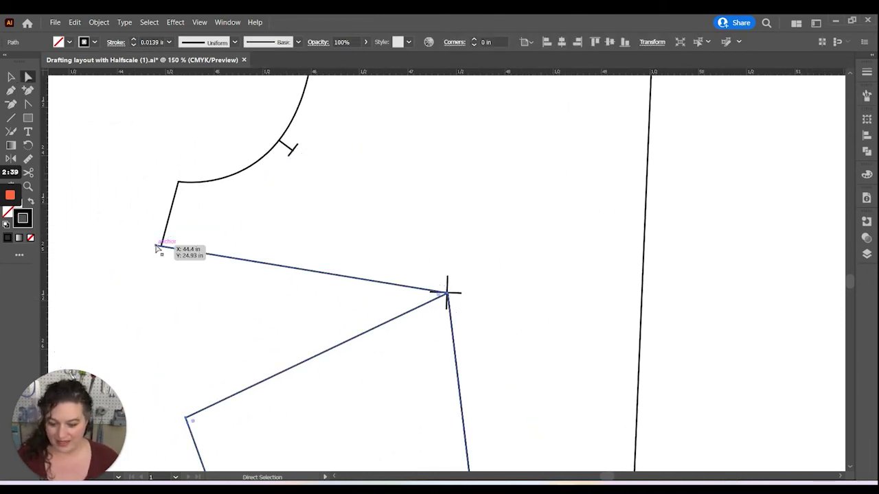
click(138, 244)
drag(157, 246, 163, 249)
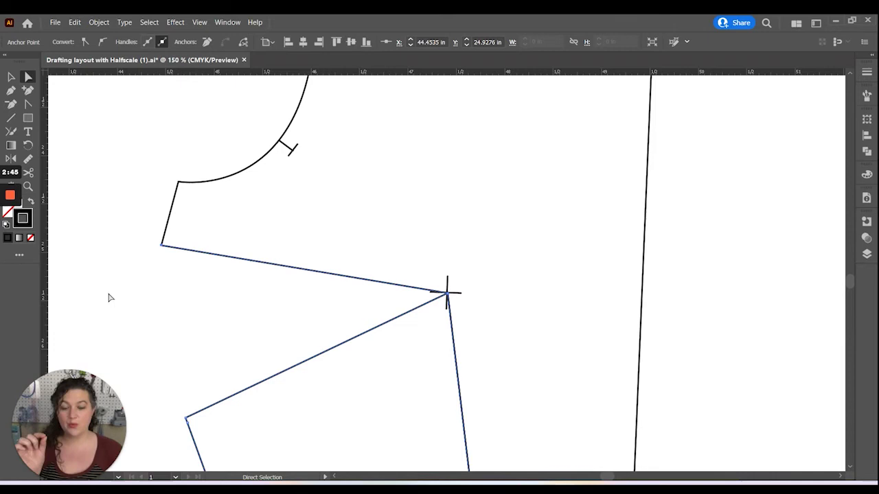
click(173, 251)
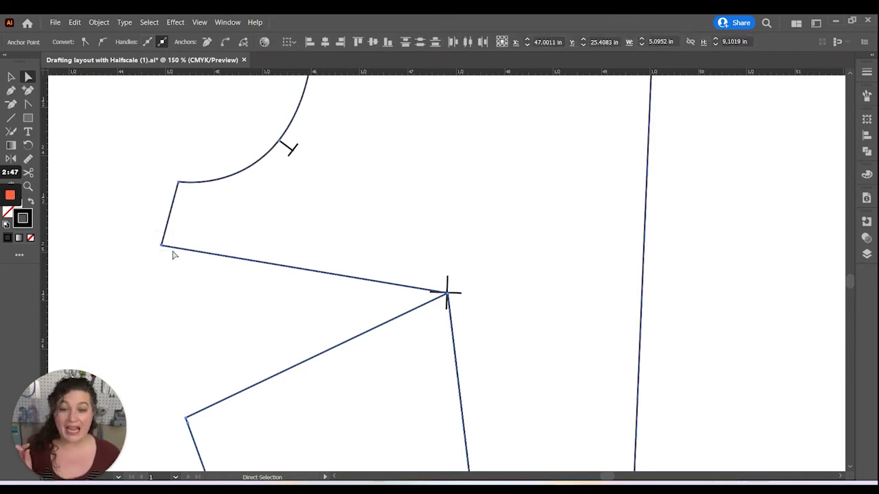
shift+click(173, 255)
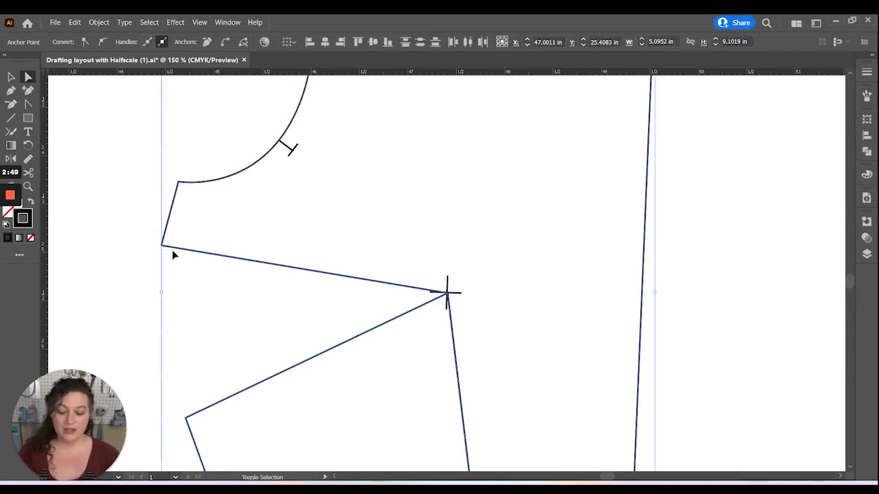
key(ctrl+j)
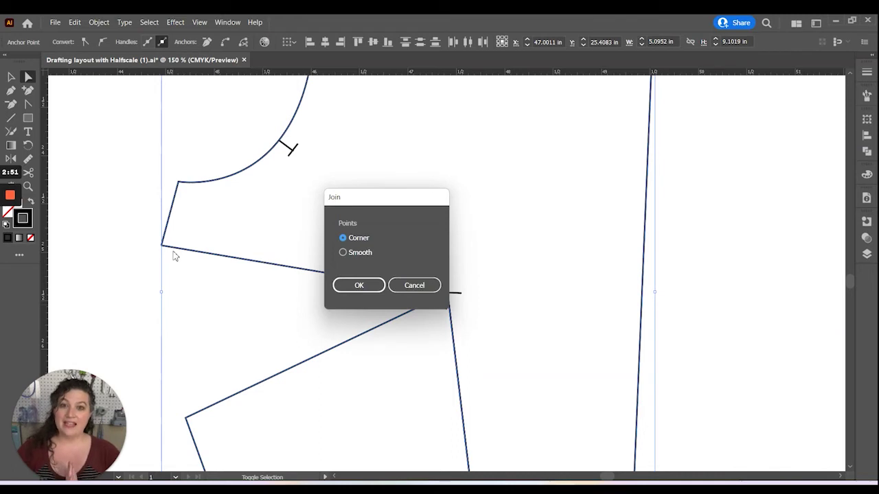
key(Return)
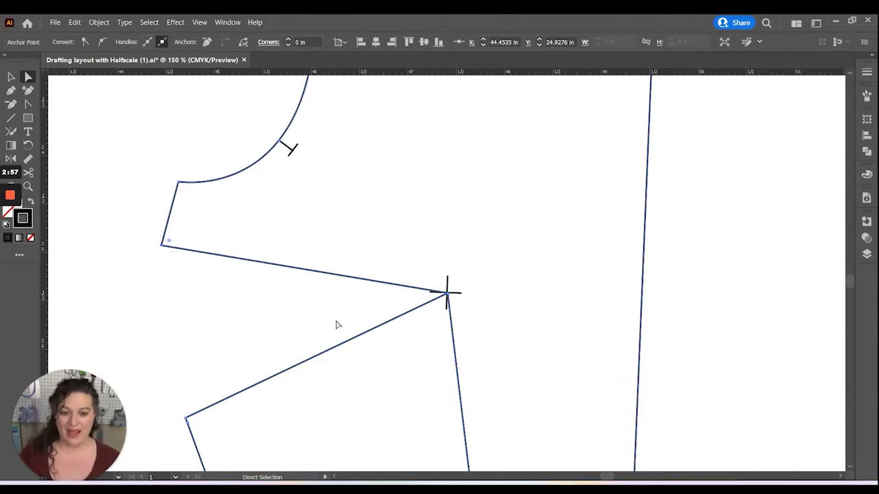
click(524, 371)
scroll(523, 370, down, 2)
- Move the lower right dart line's top end up to the dart point
click(455, 288)
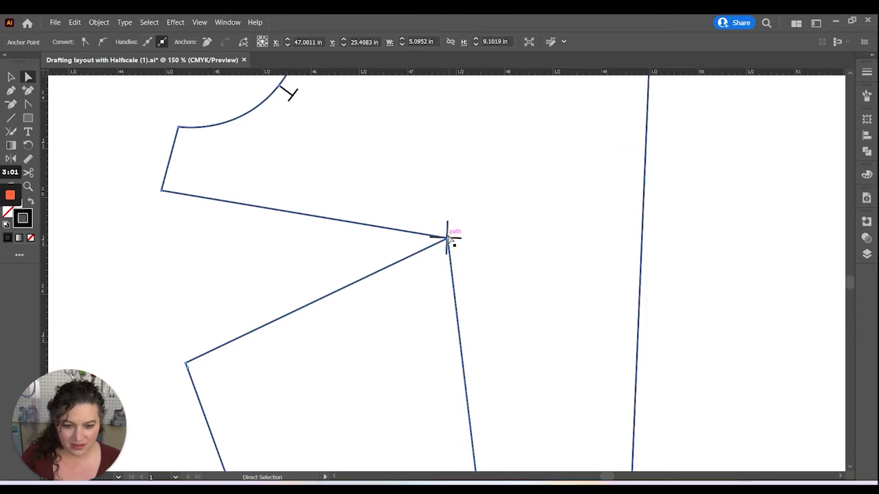
drag(448, 239, 467, 255)
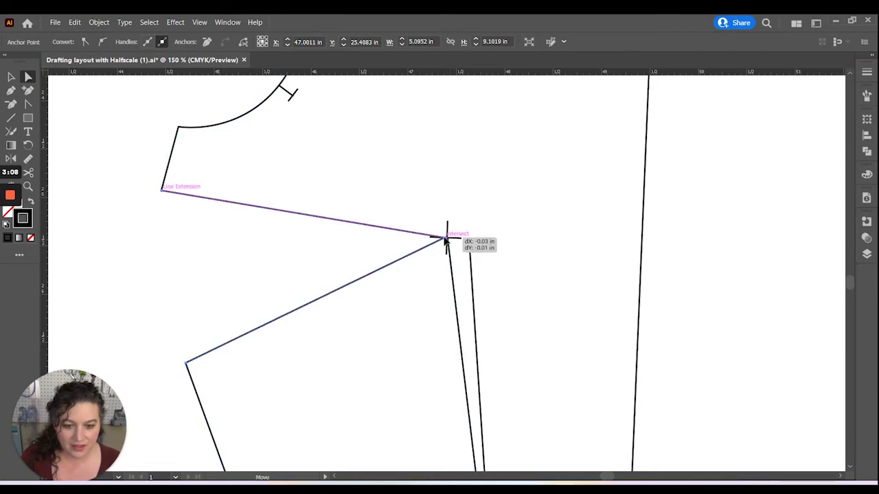
click(451, 256)
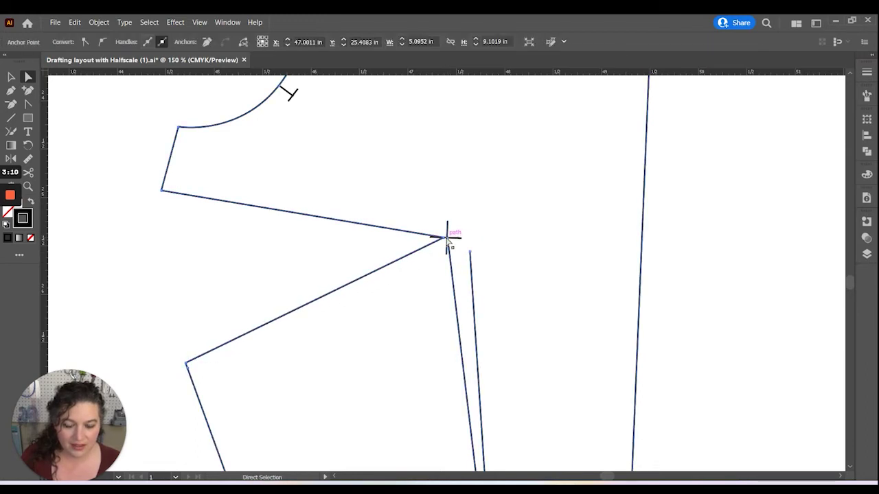
mouse_move(449, 245)
mouse_down()
mouse_move(461, 266)
mouse_move(447, 239)
mouse_up()
- Delete the duplicate inner line from the closed under-bust dart
scroll(455, 257, down, 2)
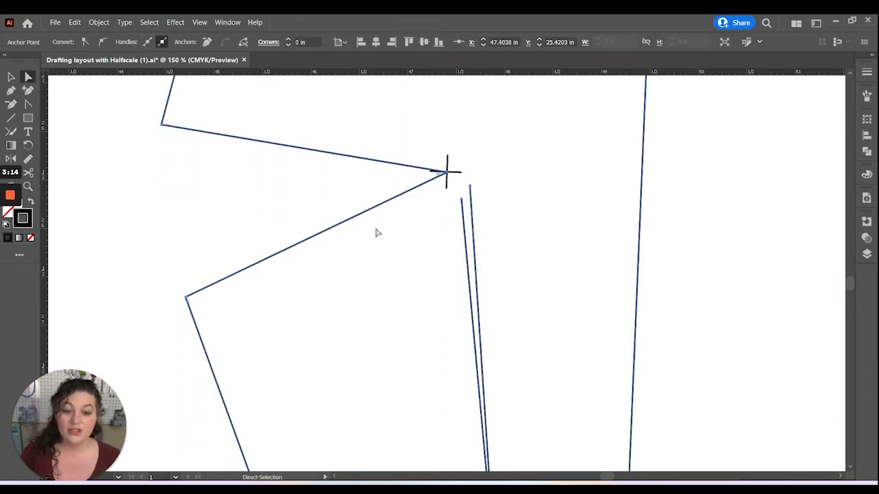
scroll(548, 261, down, 2)
scroll(549, 274, down, 2)
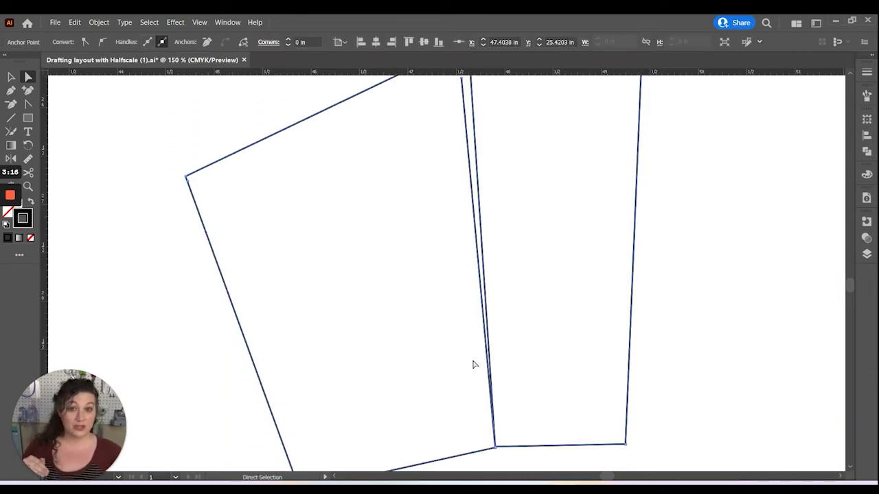
scroll(486, 337, up, 2)
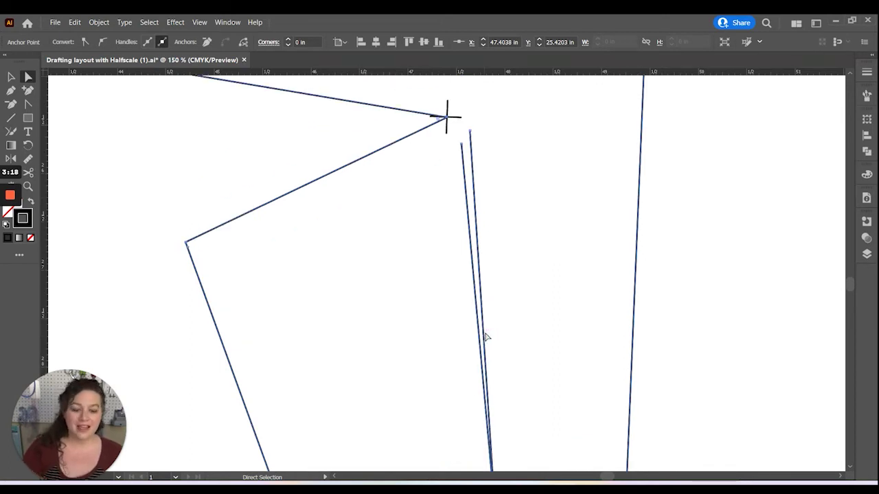
key(-)
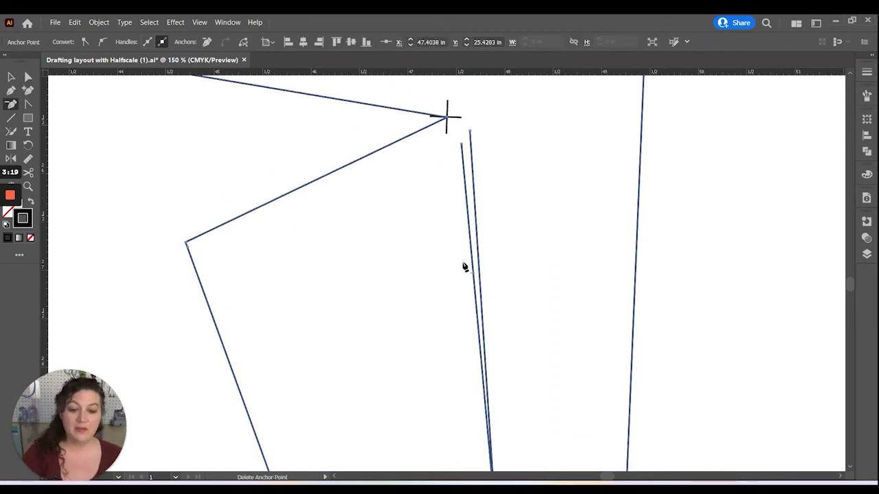
click(463, 144)
scroll(471, 206, down, 6)
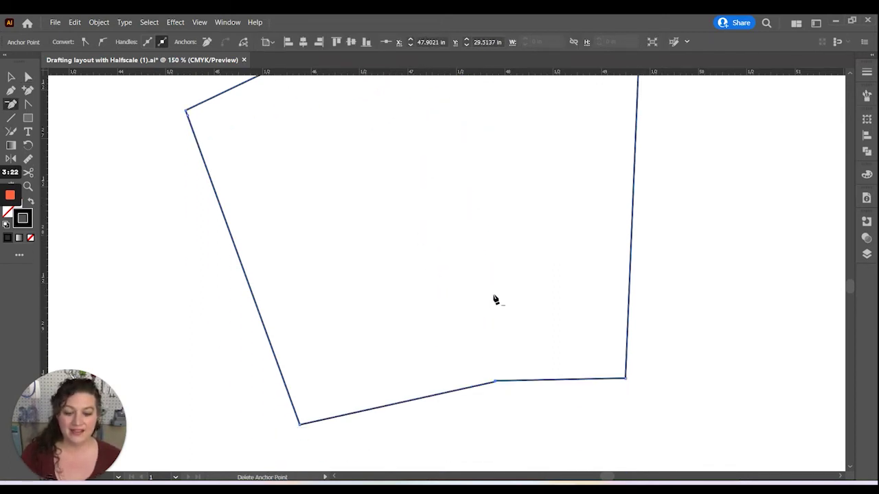
- Convert the waistline's middle anchor into a smooth curve point
key(a)
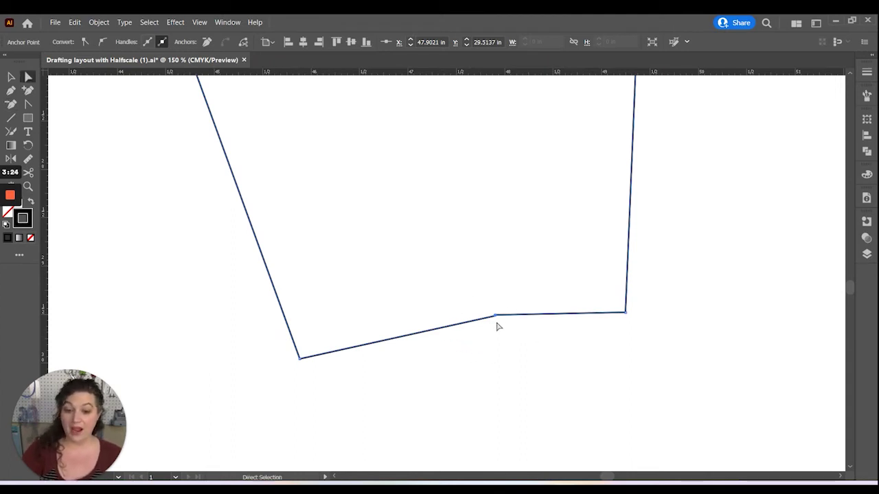
drag(513, 303, 472, 353)
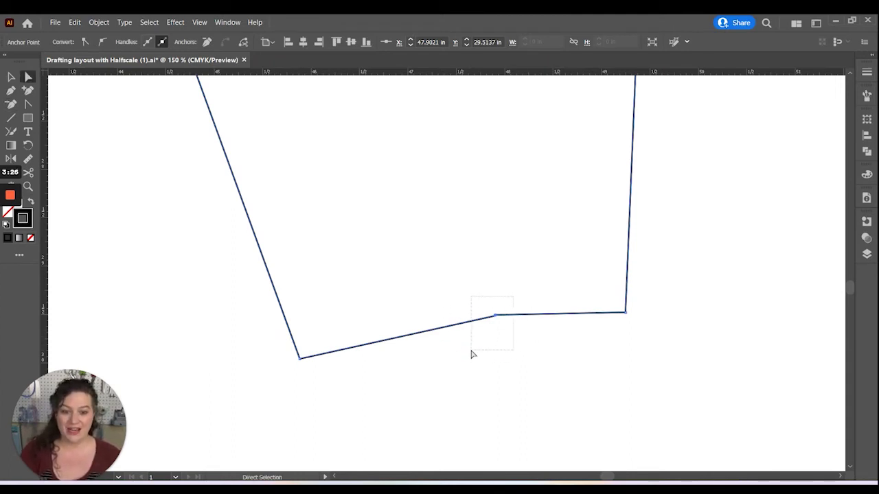
key(shift)
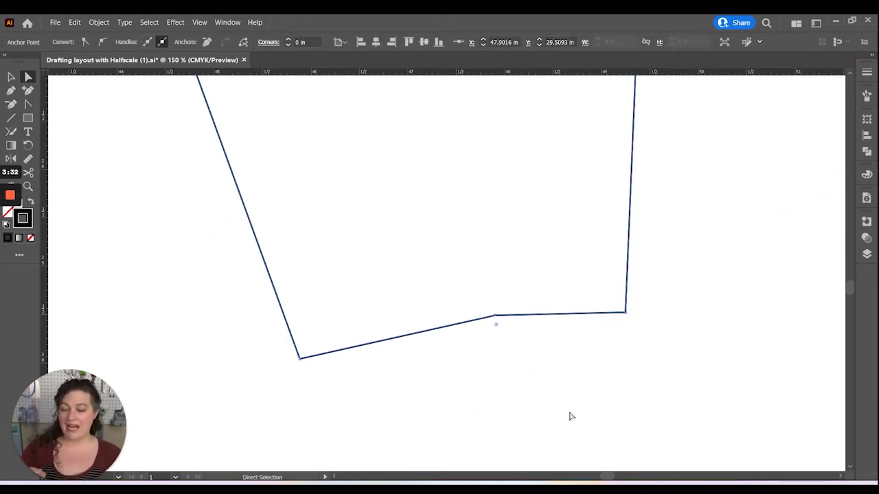
click(469, 390)
click(497, 319)
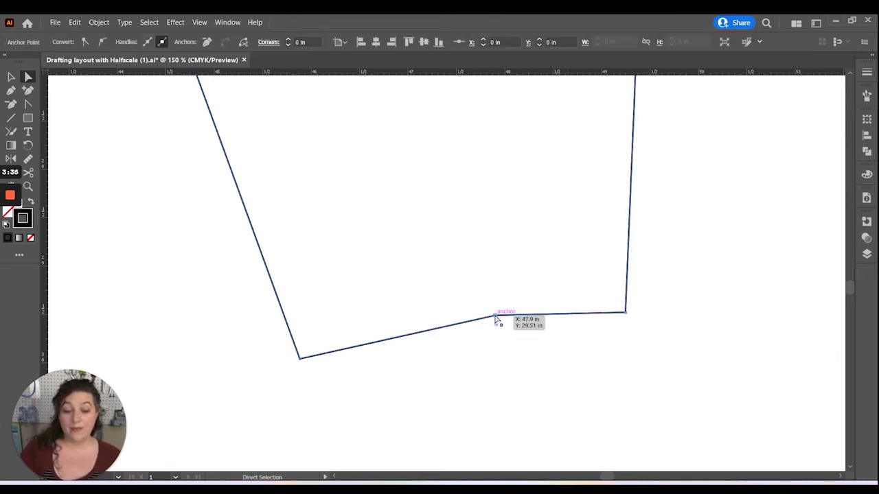
click(104, 43)
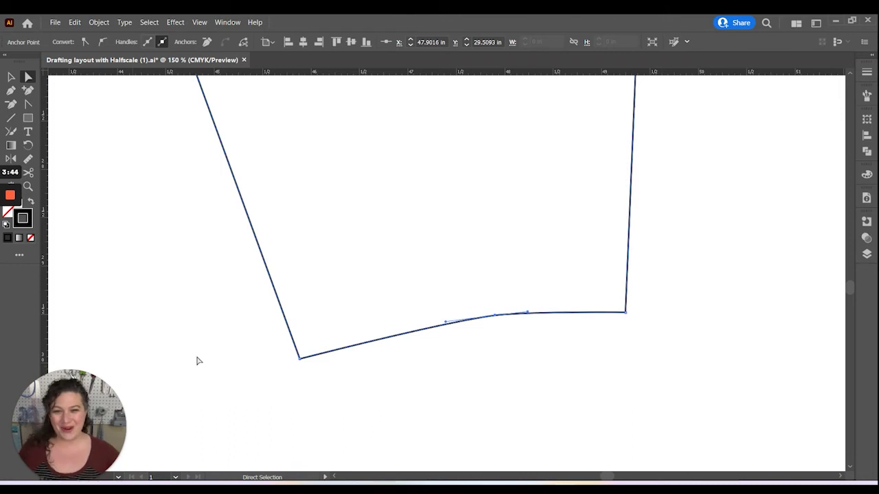
- Draw a 0.5 in line at 180° from the side dart point
scroll(387, 370, up, 6)
scroll(403, 371, up, 1)
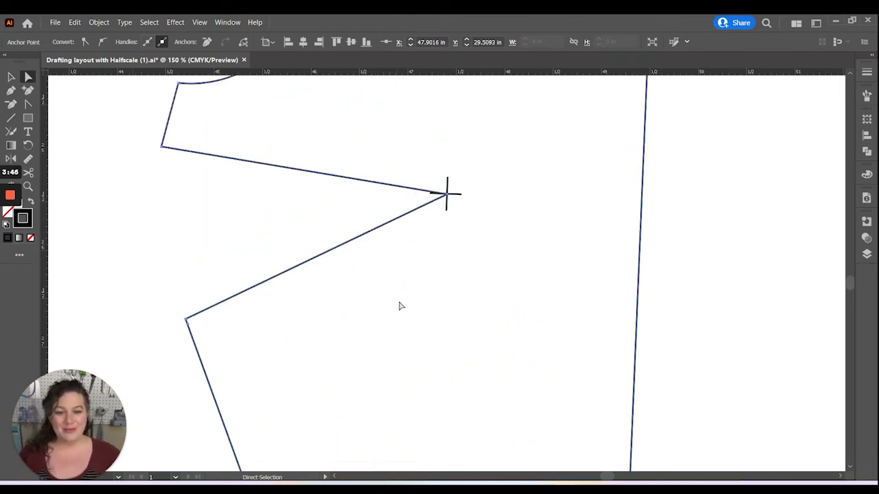
click(399, 305)
scroll(440, 281, up, 2)
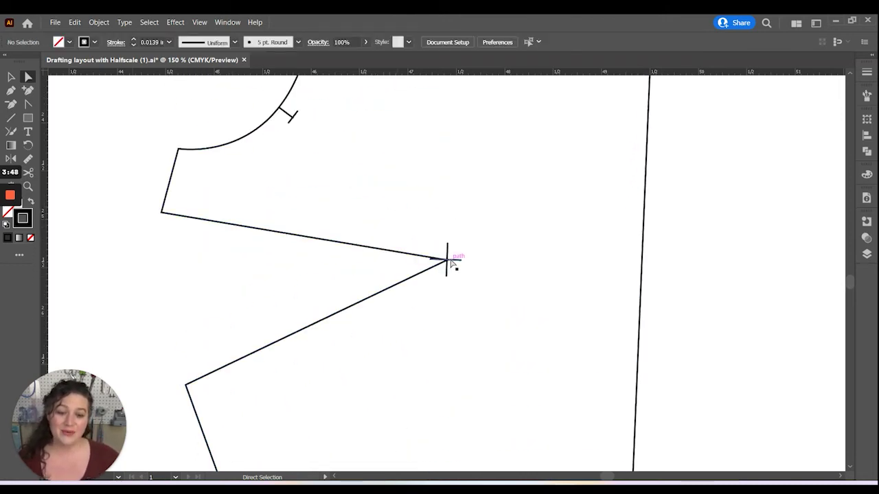
key(backslash)
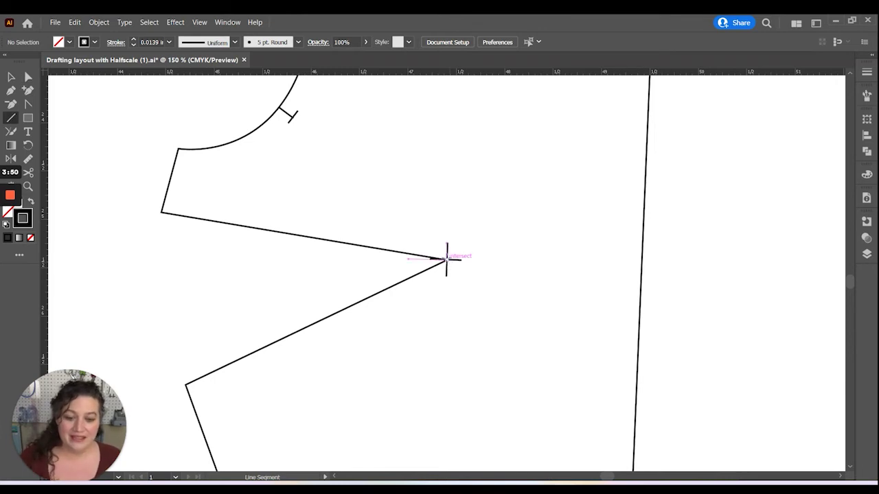
click(447, 260)
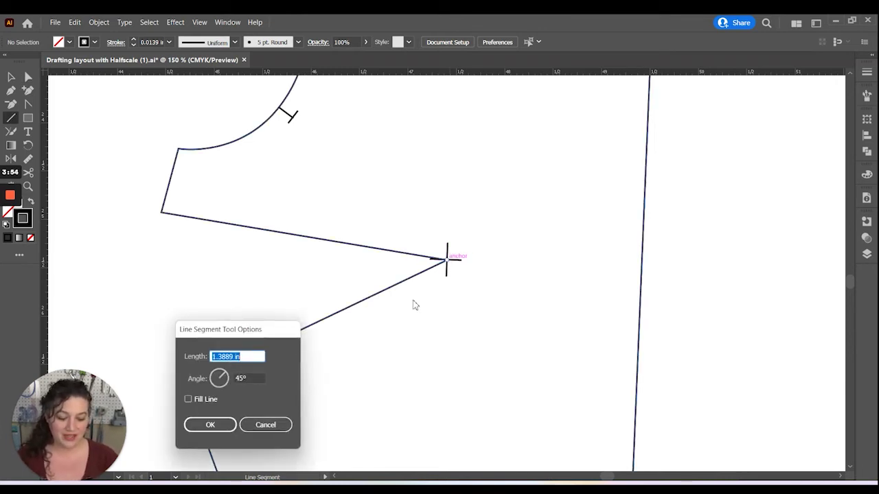
text(0.5)
key(Tab)
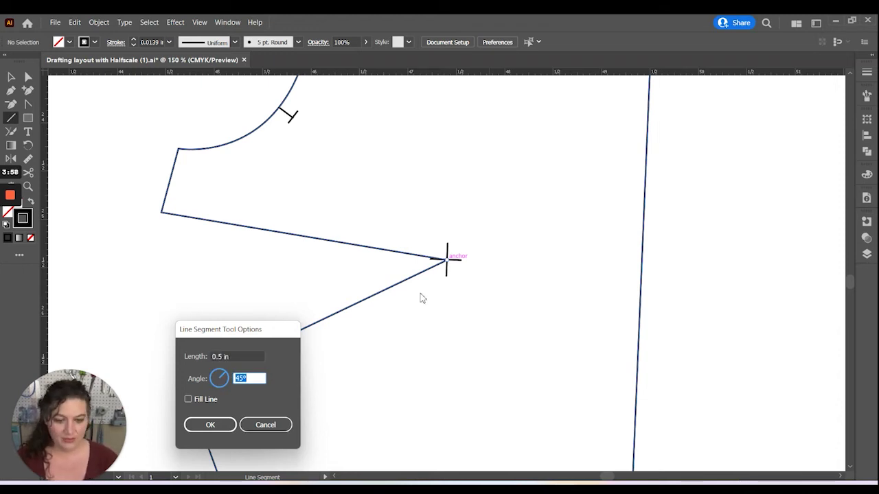
text(180)
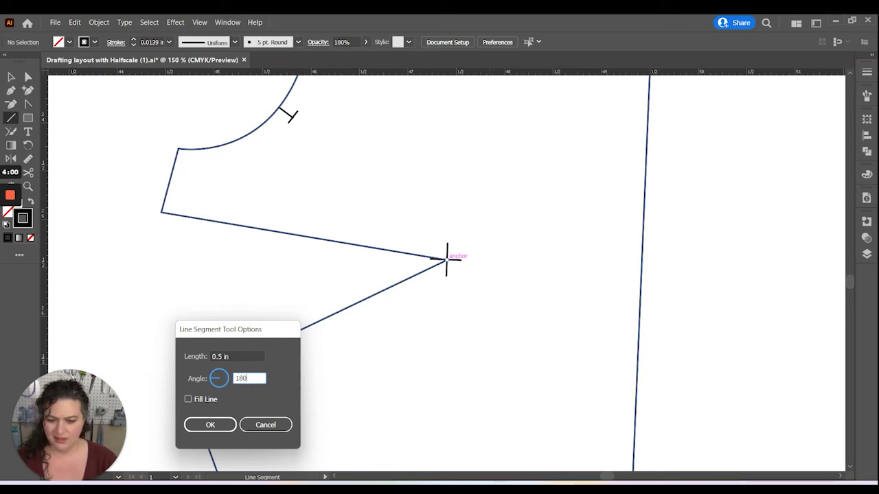
key(Tab)
key(Return)
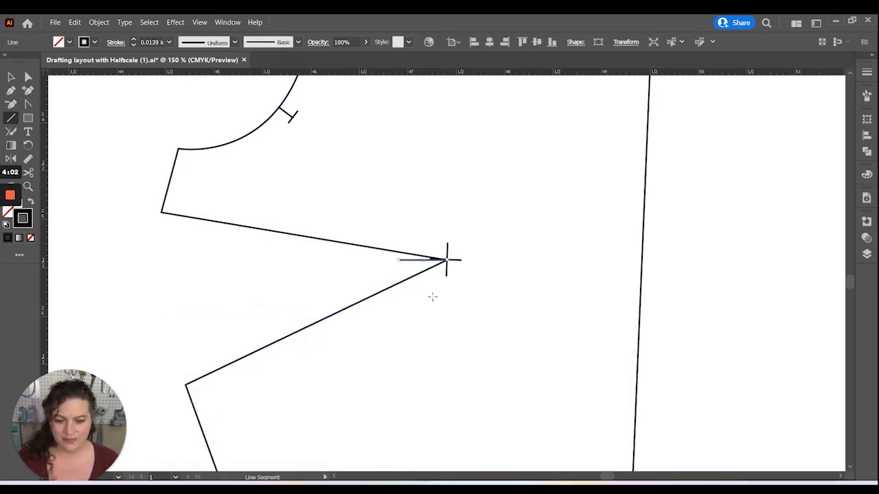
- Rotate the 0.5 in guide line about 8° around the dart point
key(v)
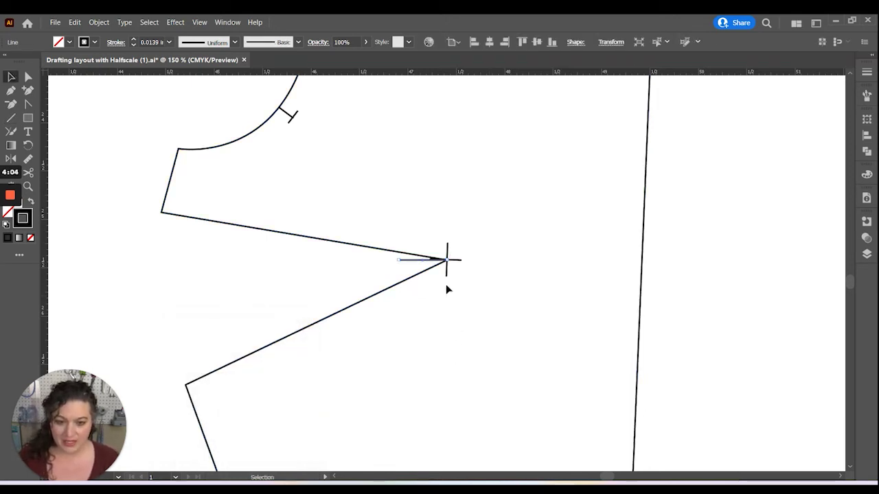
key(r)
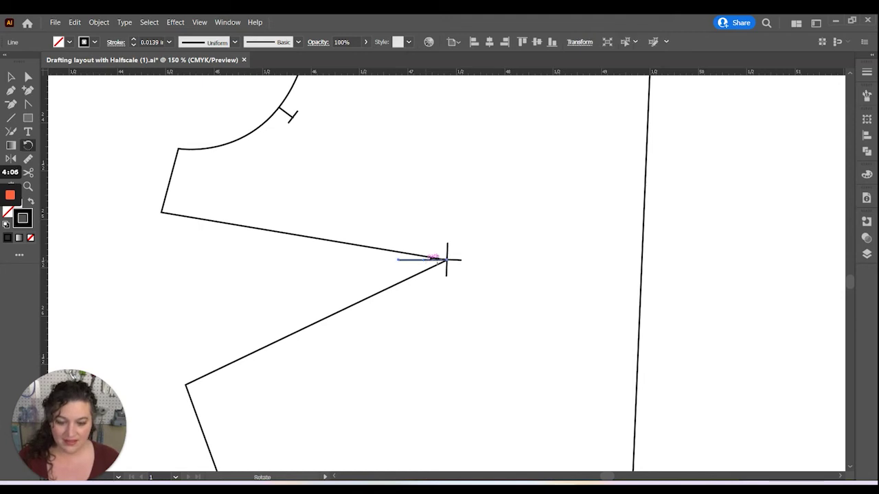
click(447, 258)
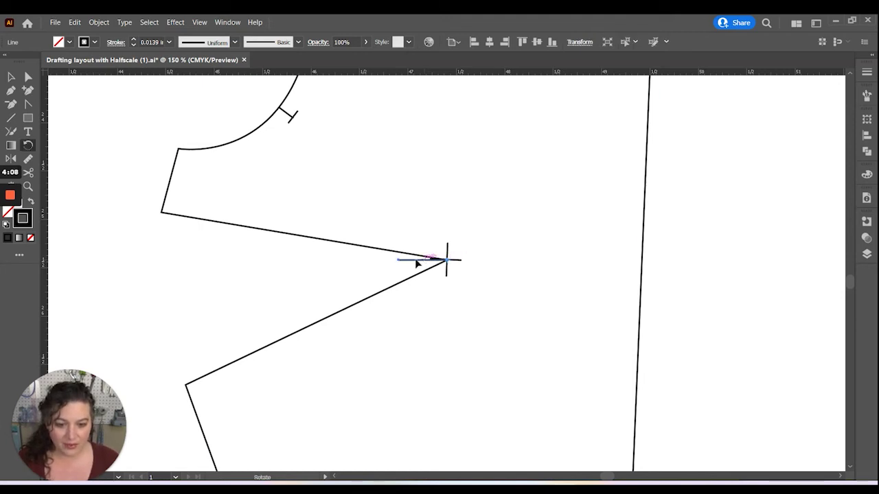
drag(416, 260, 414, 269)
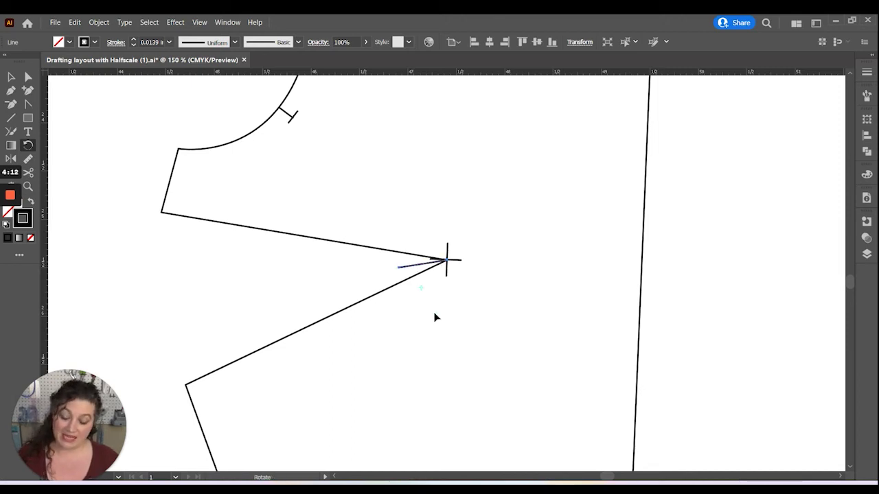
- Pull the side dart tip to the guide line's end, then delete the guide line
key(a)
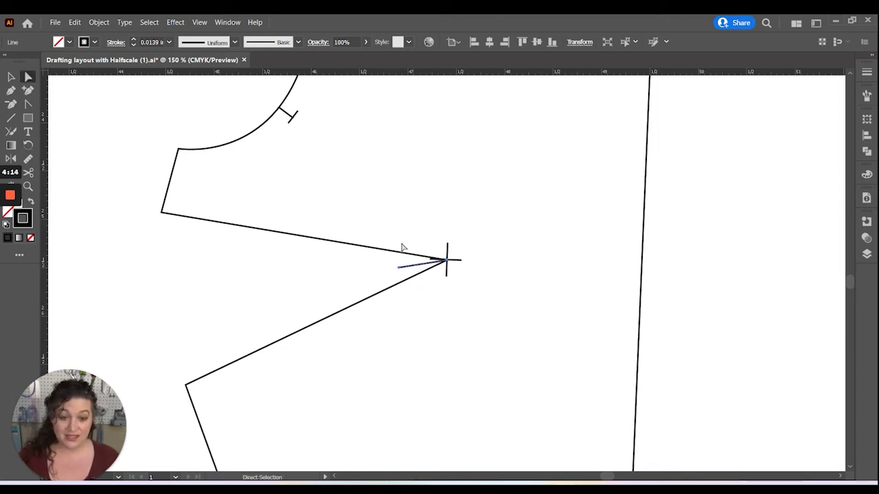
click(445, 261)
drag(445, 261, 403, 271)
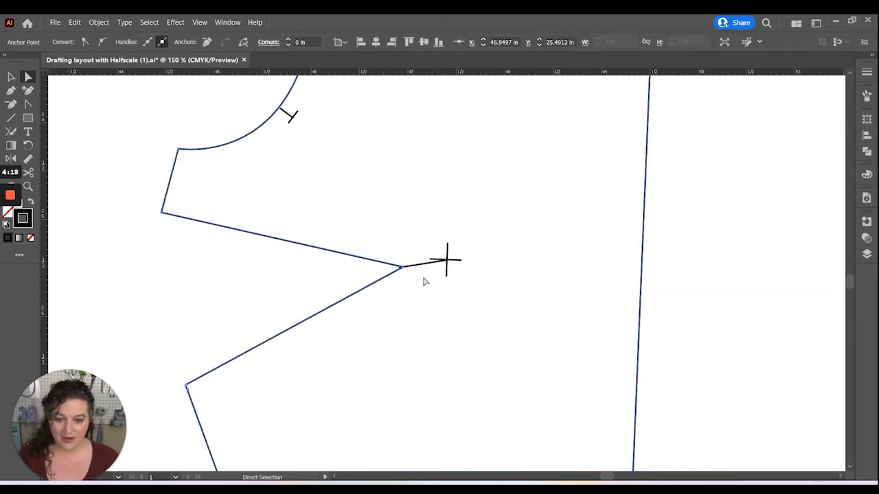
click(423, 278)
click(421, 267)
key(ctrl+alt+shift+e)
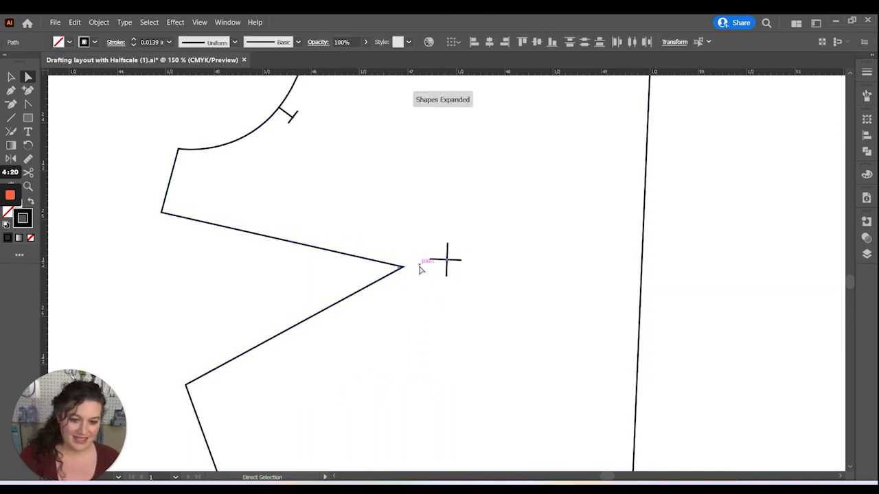
key(v)
key(ctrl+minus)
key(ctrl+minus)
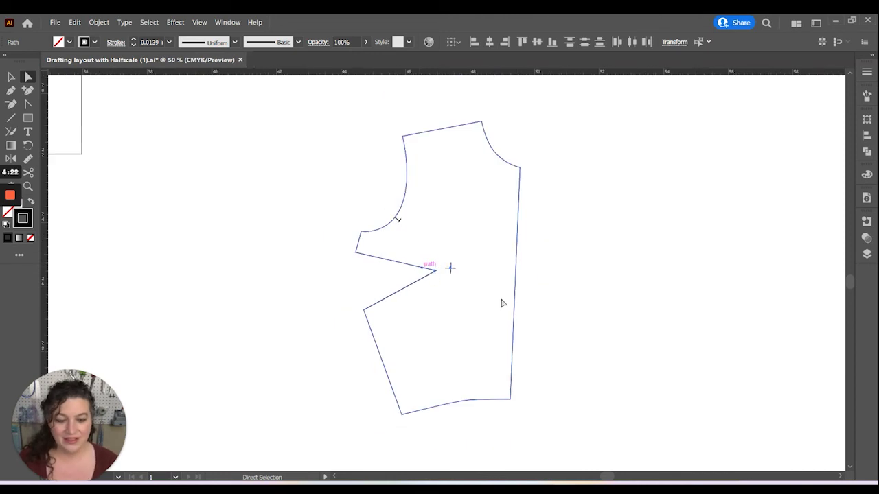
click(506, 306)
key(a)
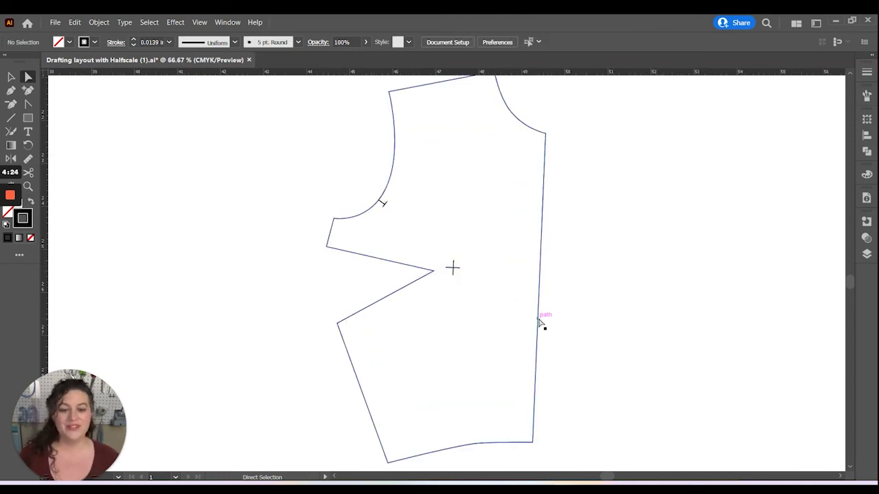